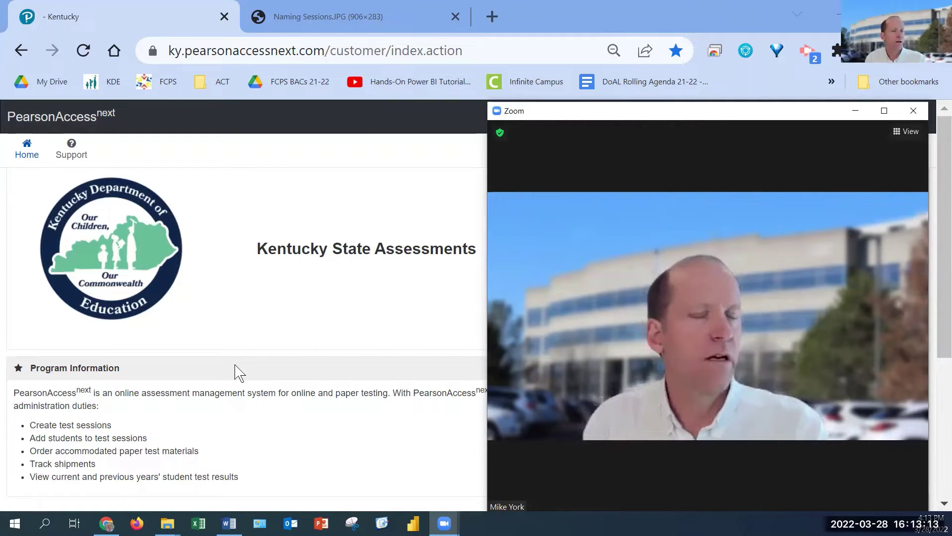
click(446, 161)
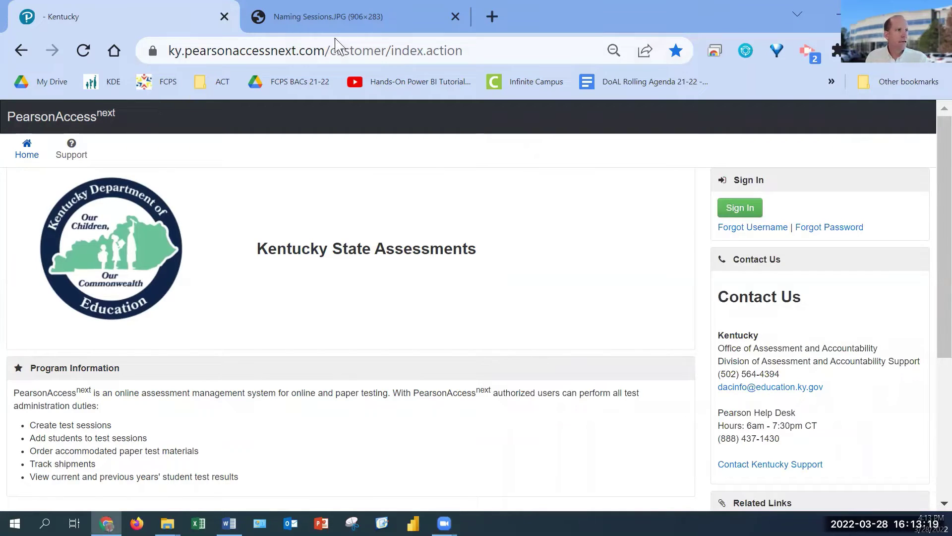
drag(327, 52, 151, 33)
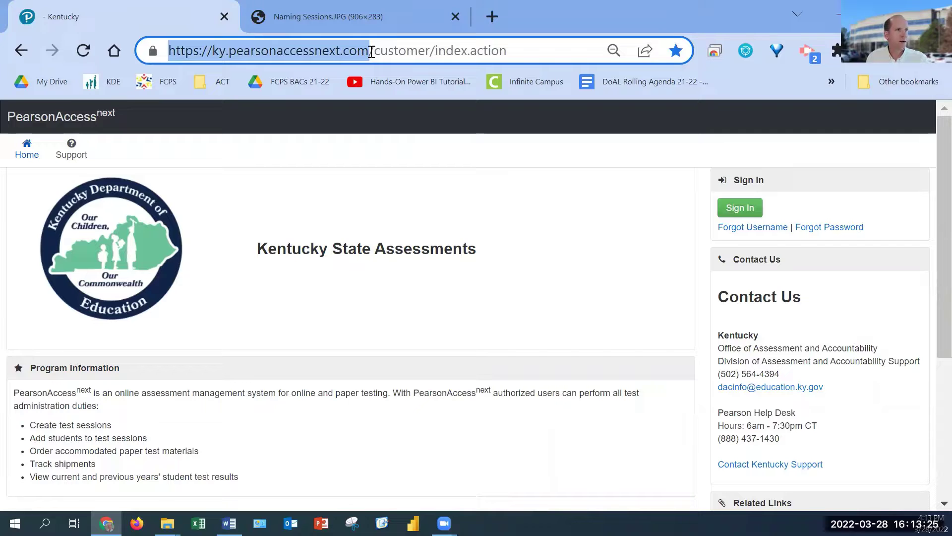
drag(371, 51, 612, 54)
key(BackSpace)
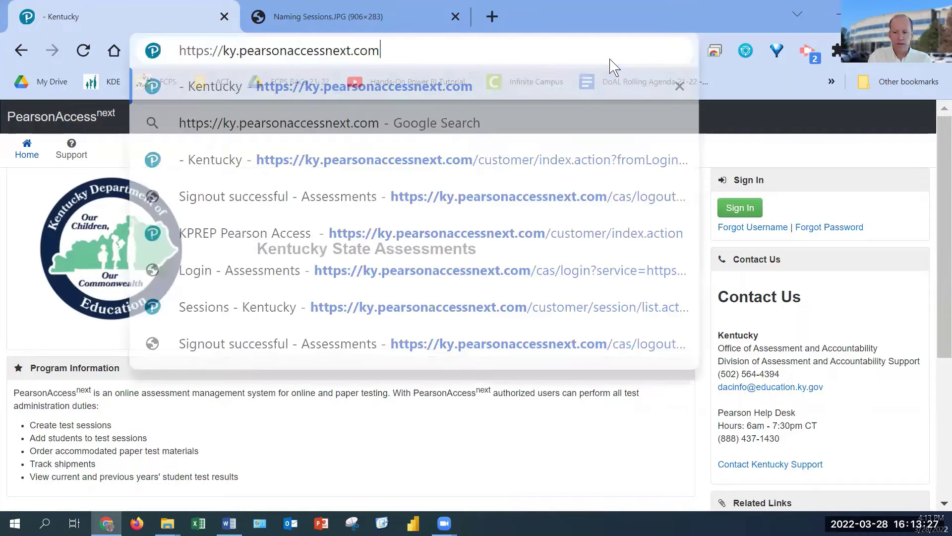
key(Return)
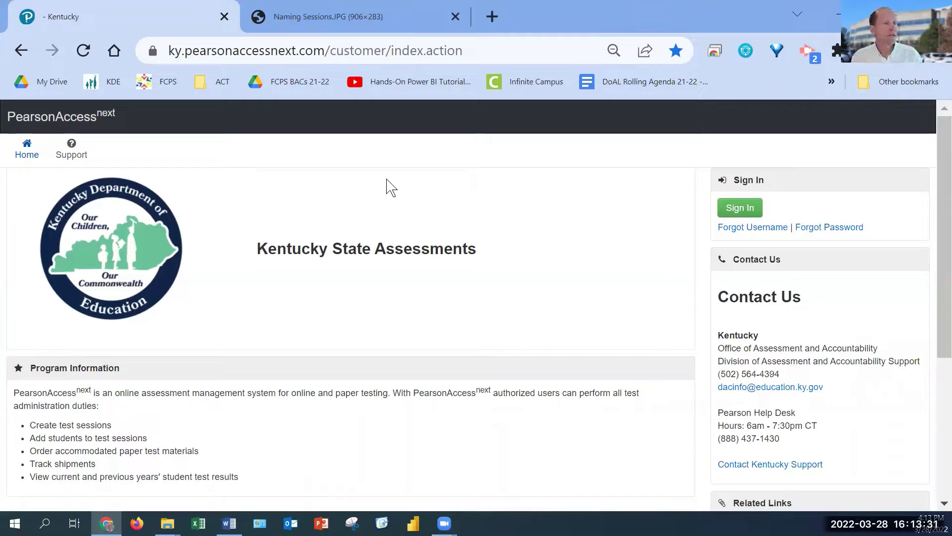
Step: Sign in to the Kentucky site with the account username and password
click(745, 213)
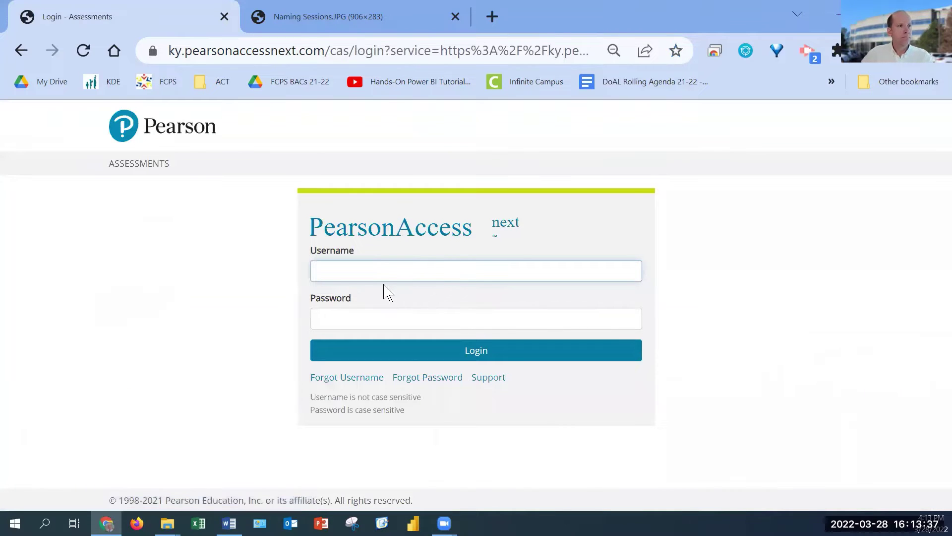
click(388, 265)
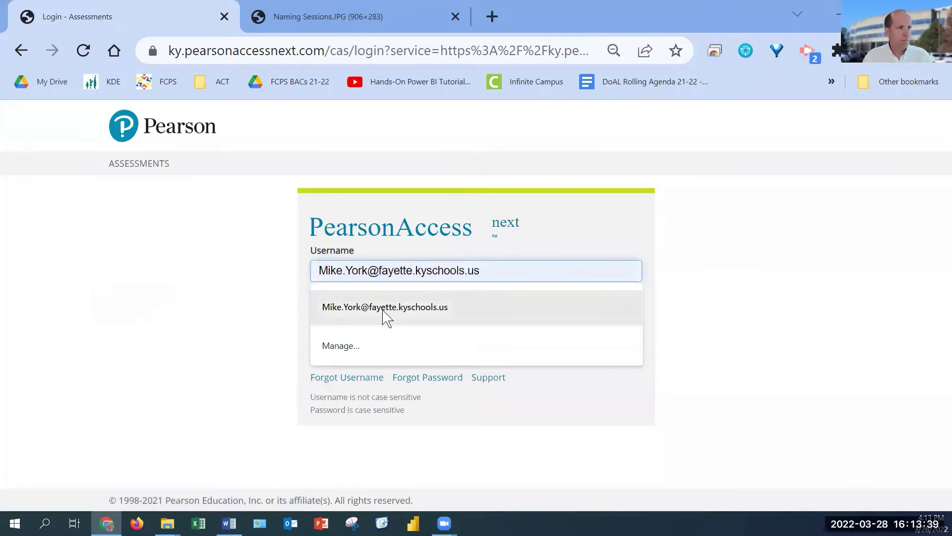
click(383, 312)
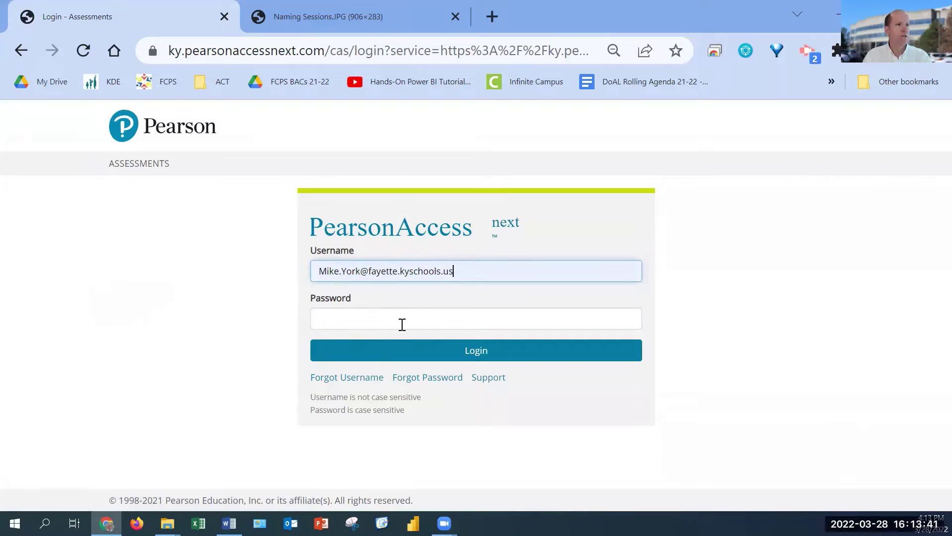
click(373, 320)
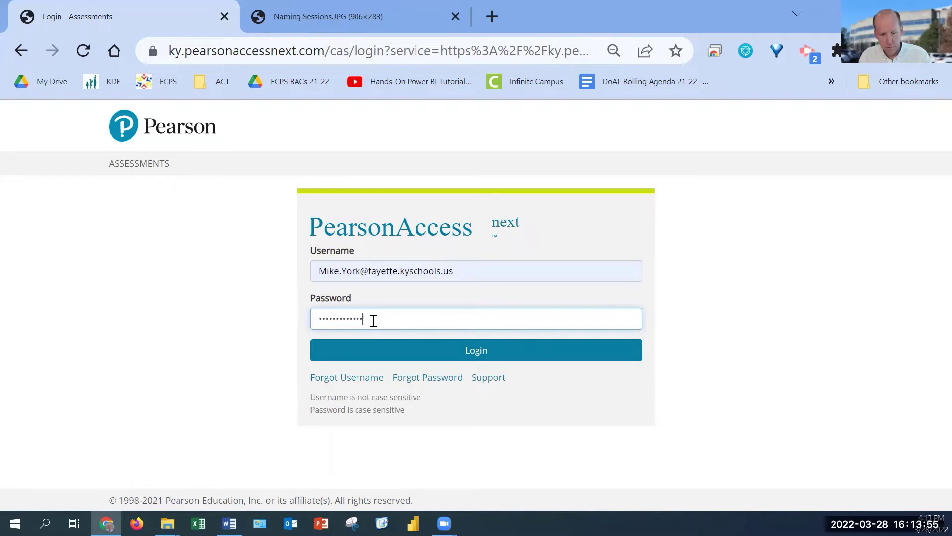
click(451, 351)
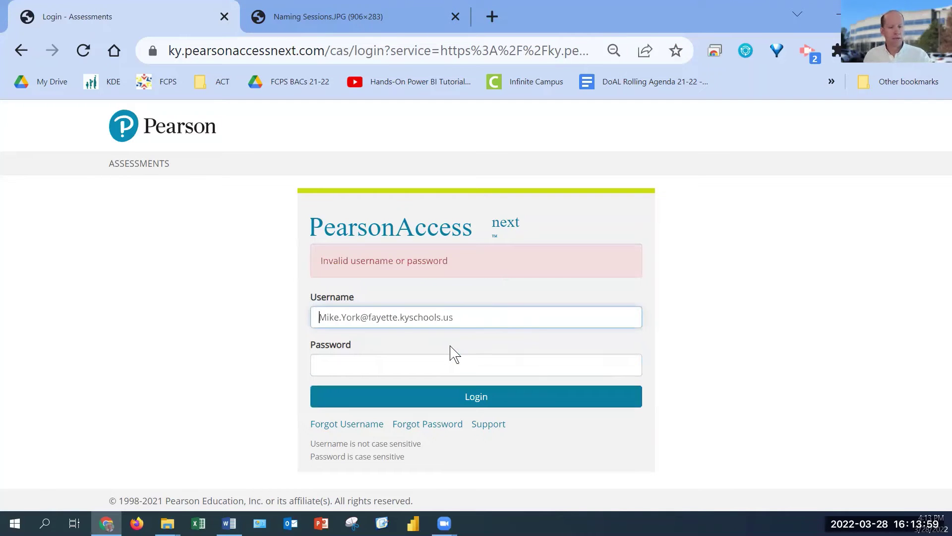
click(366, 364)
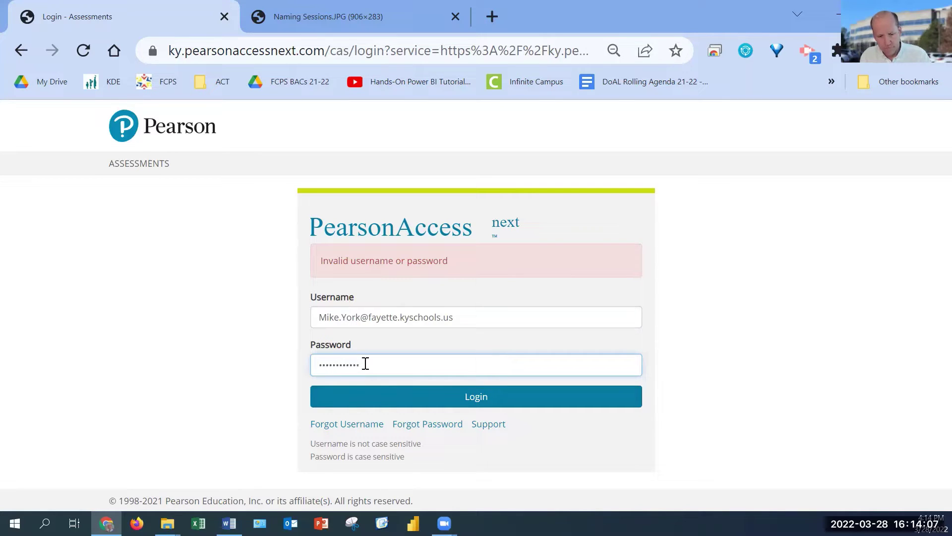
click(489, 396)
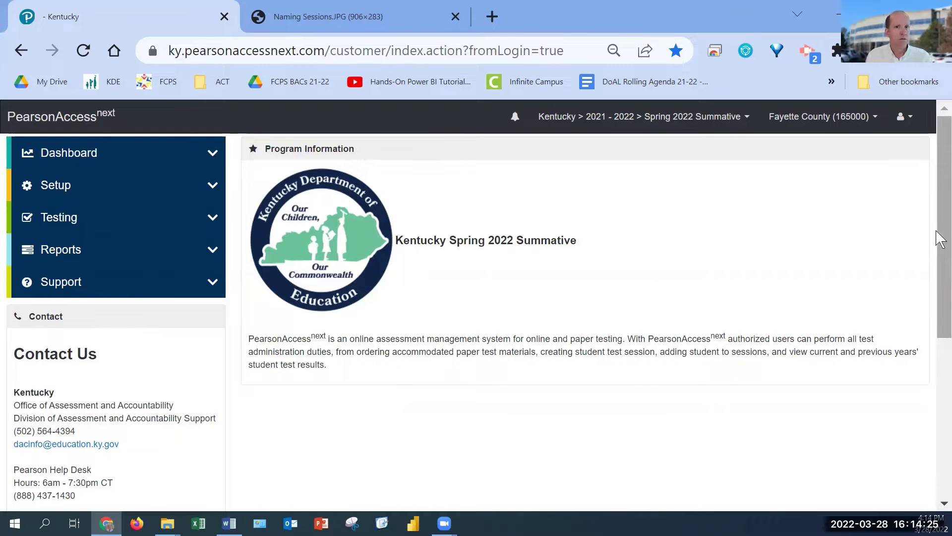
Step: Set the test administration to Spring 2022 Summative under 2021 - 2022 and the organization to Arlington Elementary School (165005)
drag(941, 257, 937, 357)
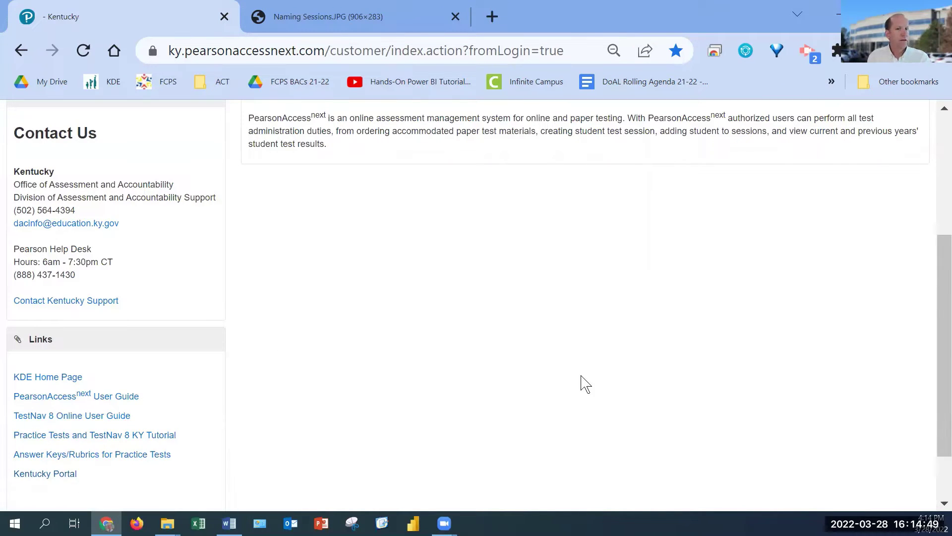
drag(940, 286, 940, 82)
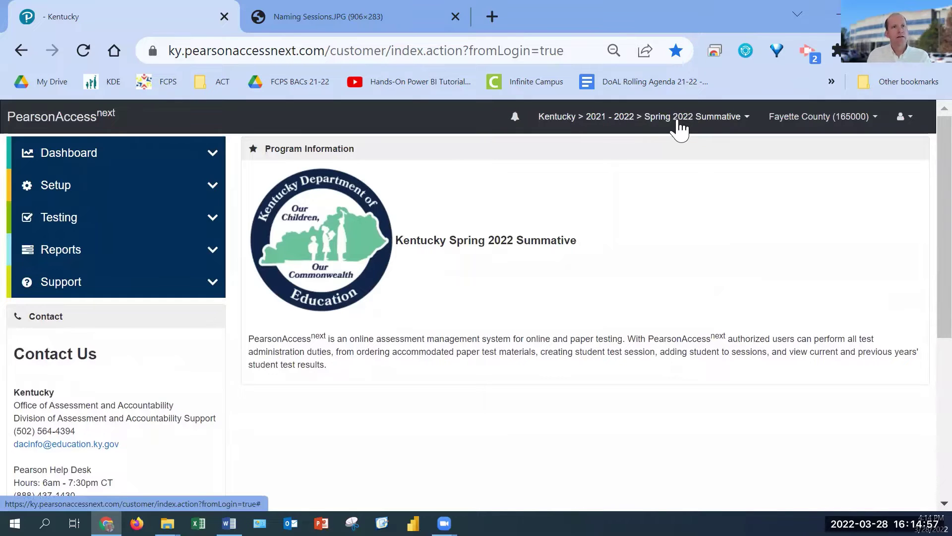
click(717, 122)
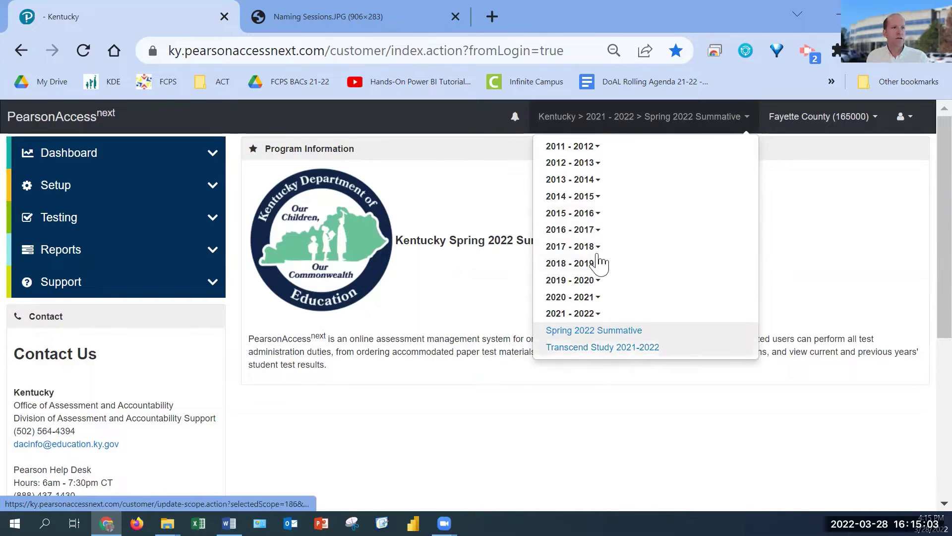
click(614, 332)
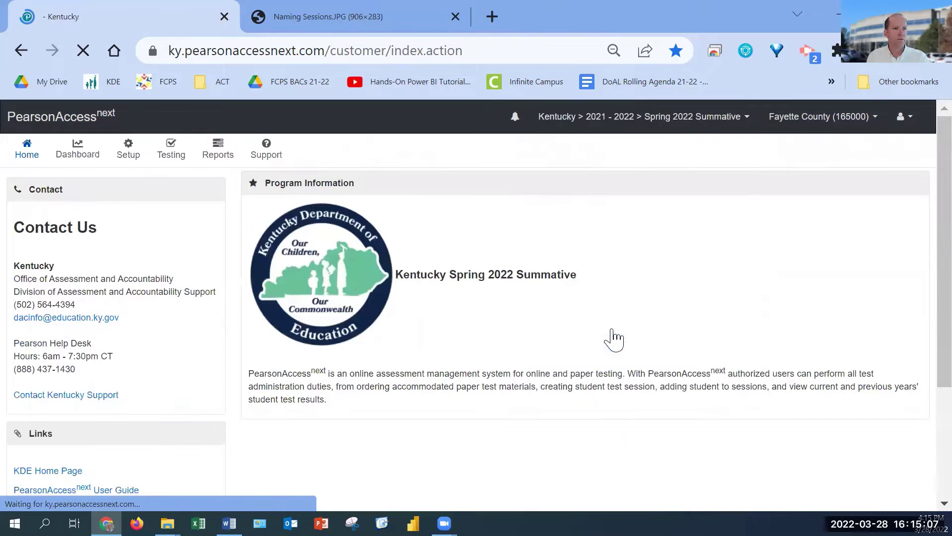
click(807, 120)
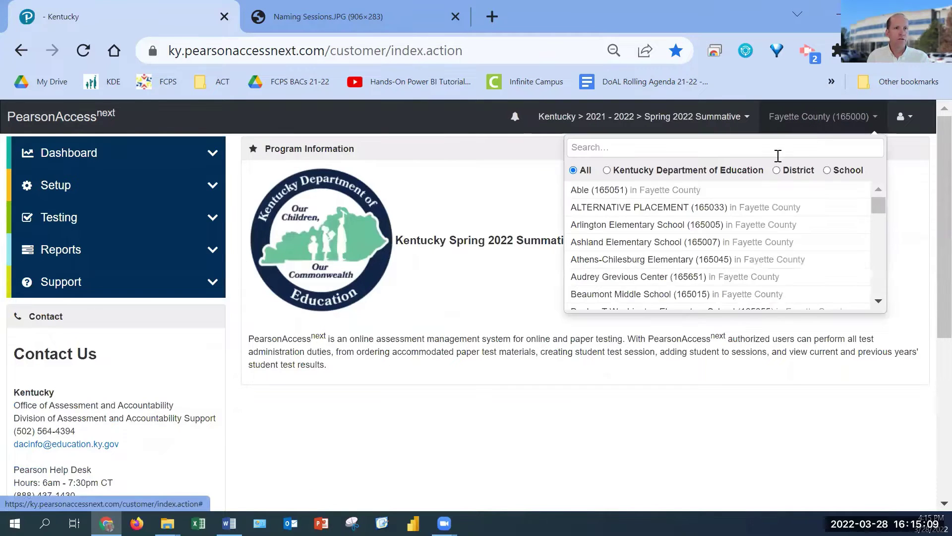
click(677, 240)
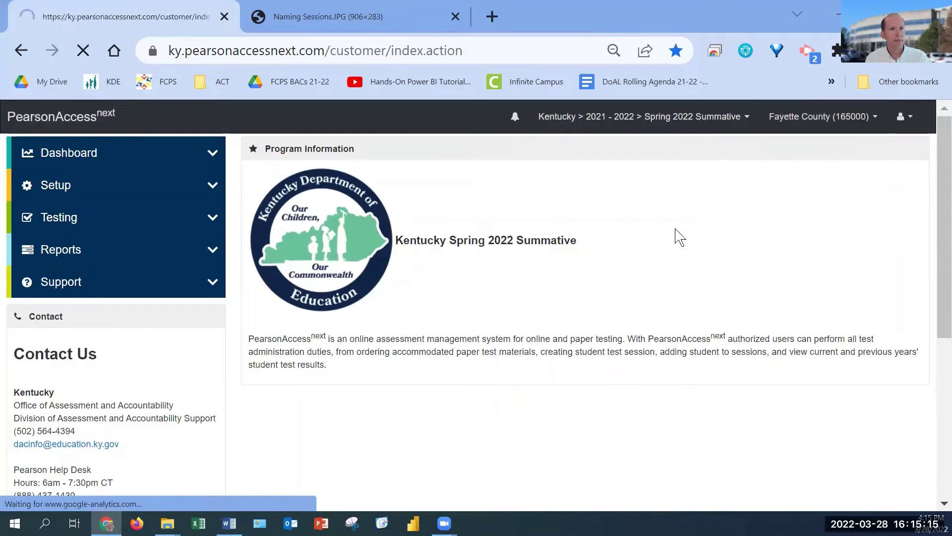
click(910, 119)
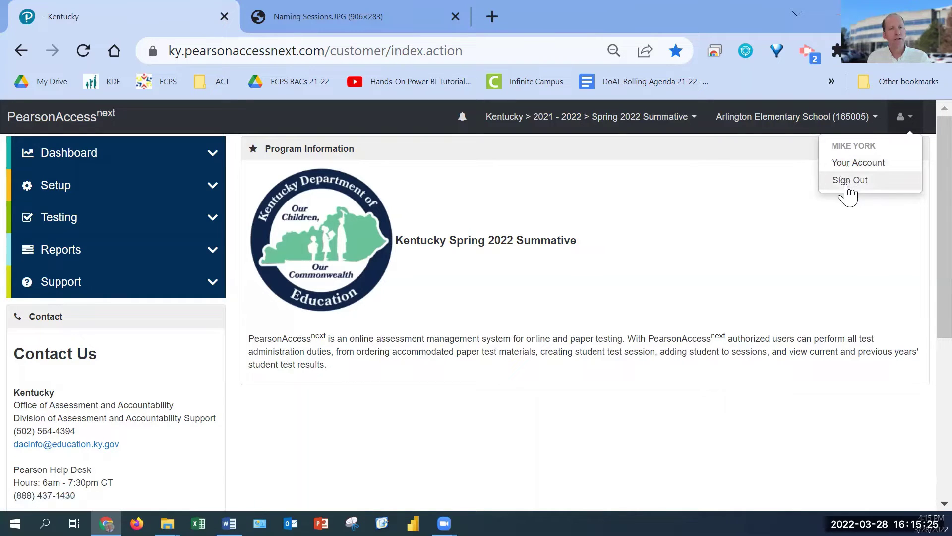
click(714, 170)
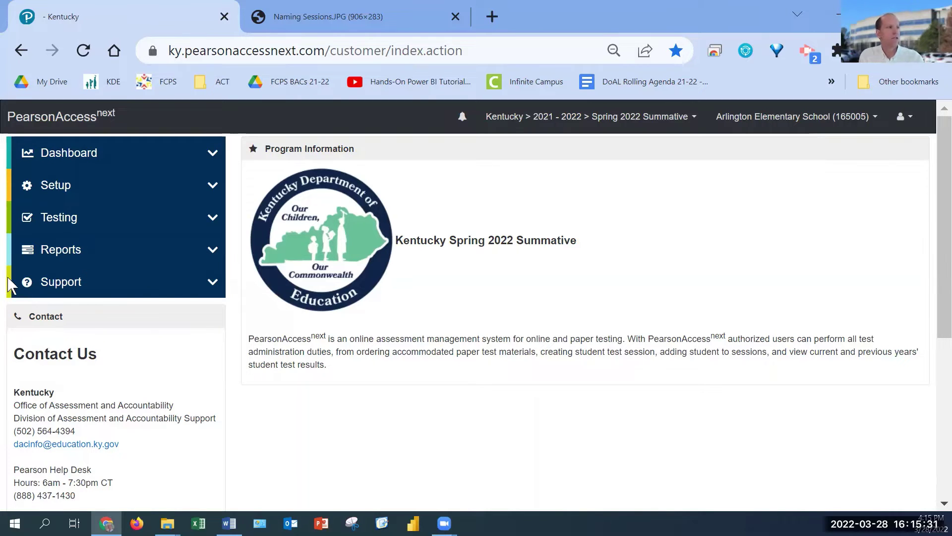
Step: Open the testing Sessions page for Arlington Elementary School
click(59, 222)
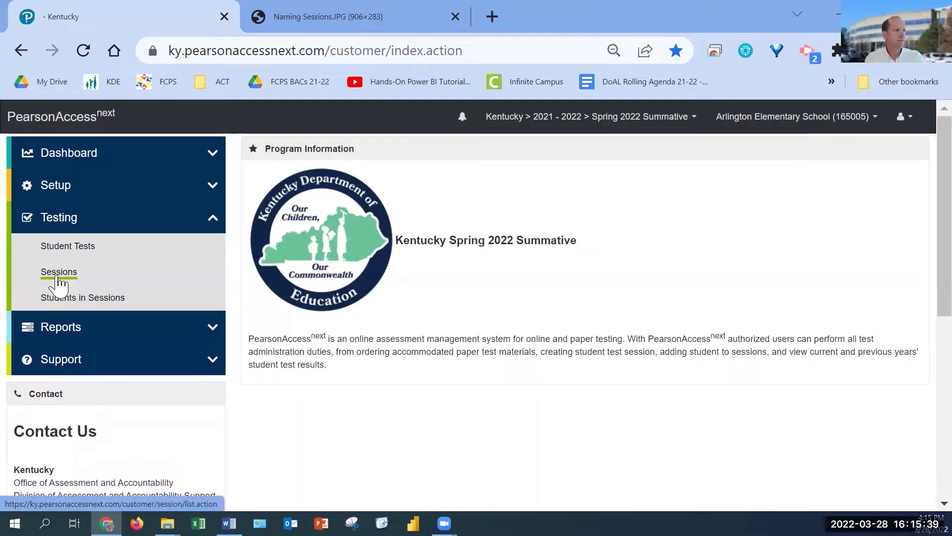
click(59, 272)
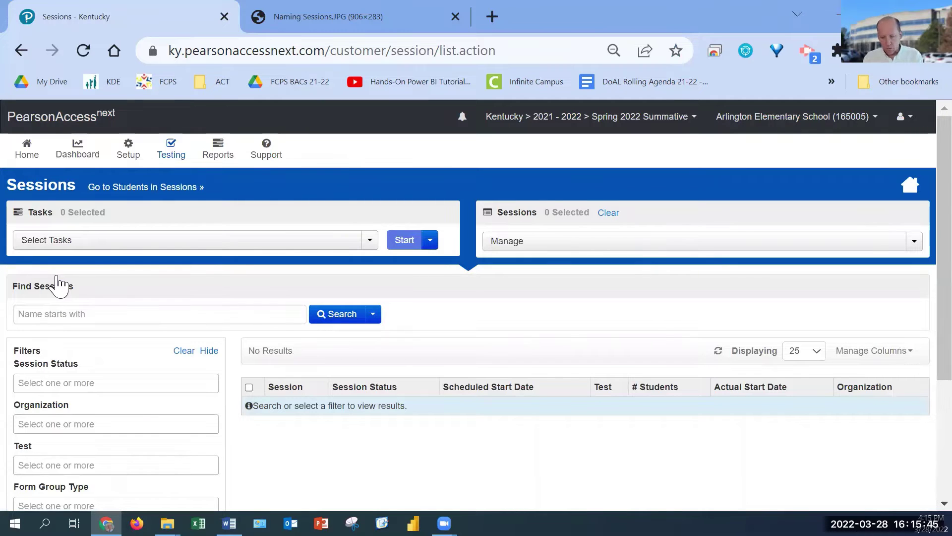
drag(55, 282, 309, 195)
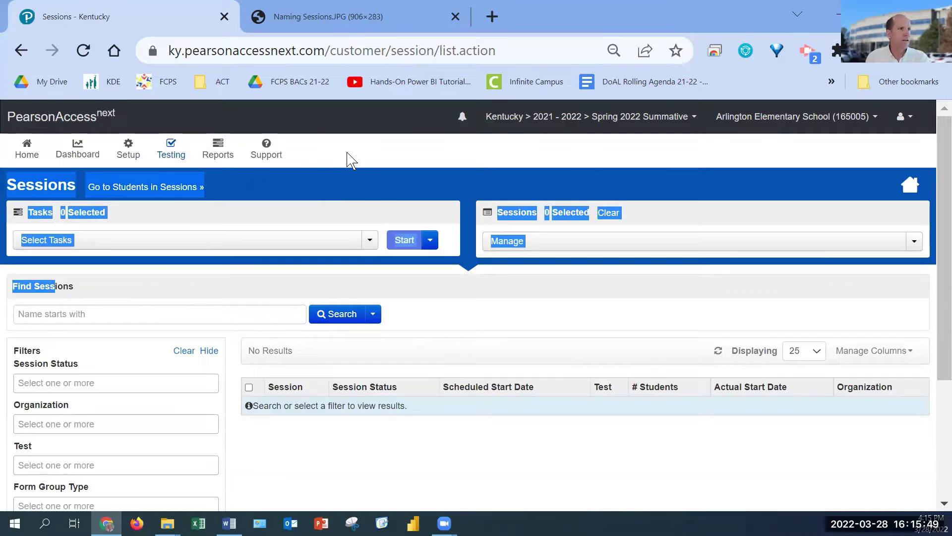
click(347, 154)
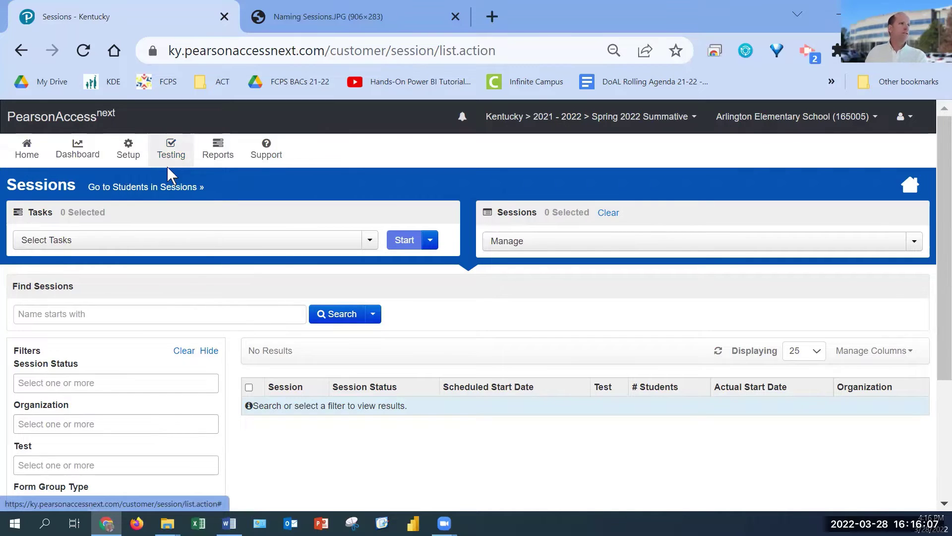
click(170, 149)
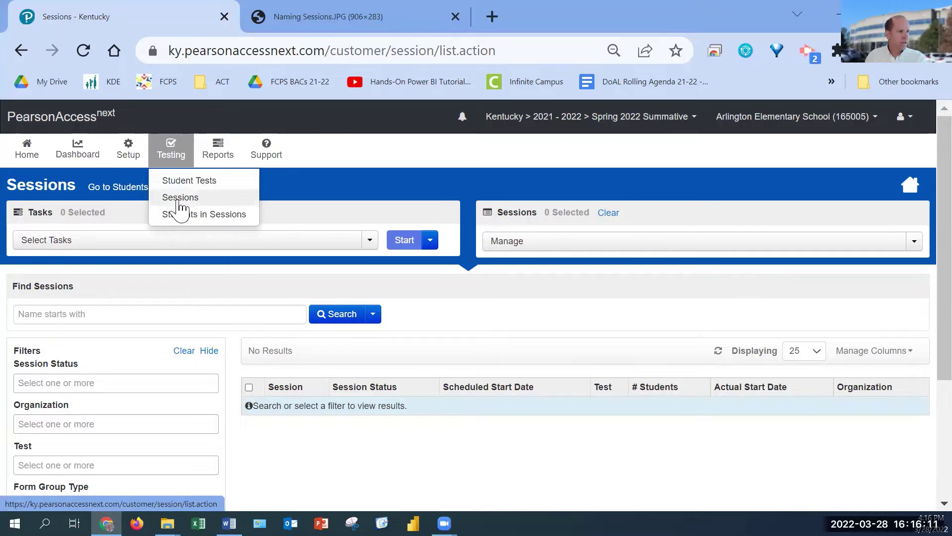
click(178, 201)
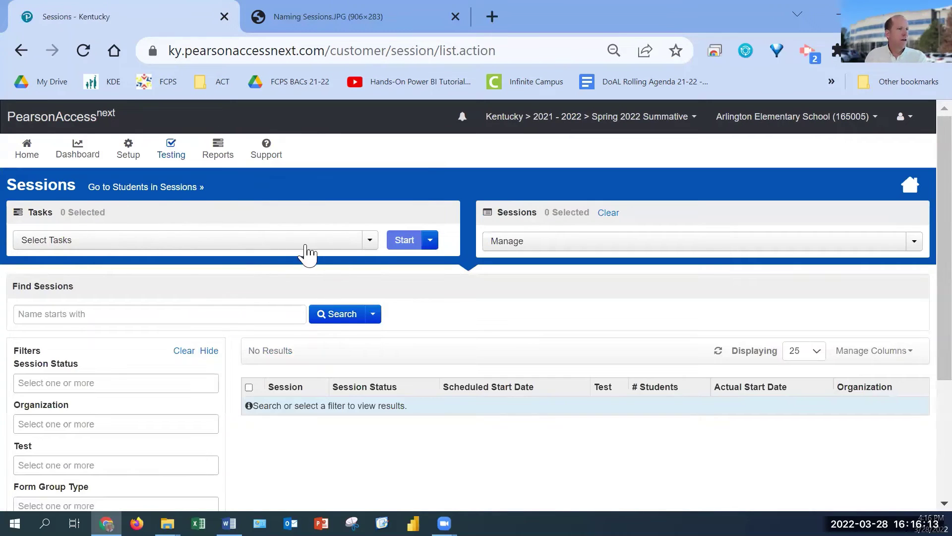
Step: Review the available session tasks and start all of them together
click(370, 240)
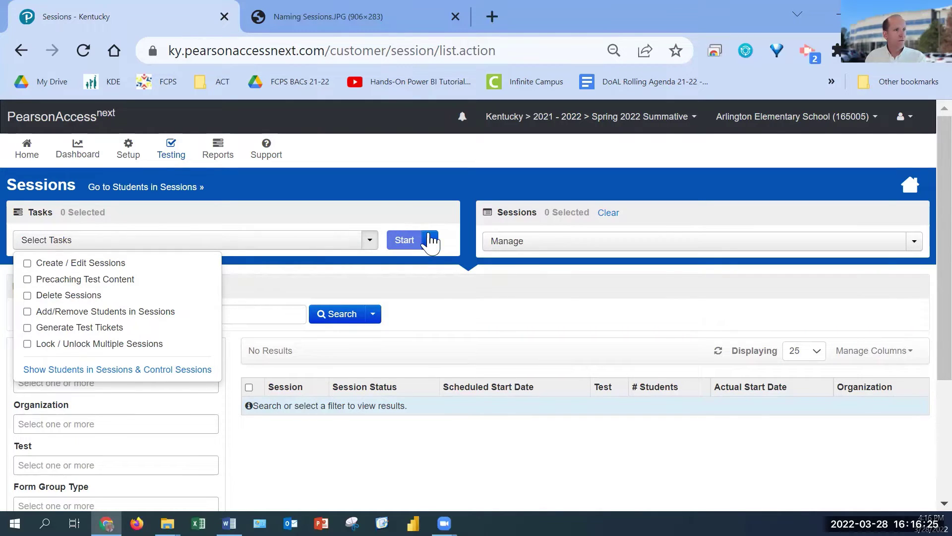
click(429, 242)
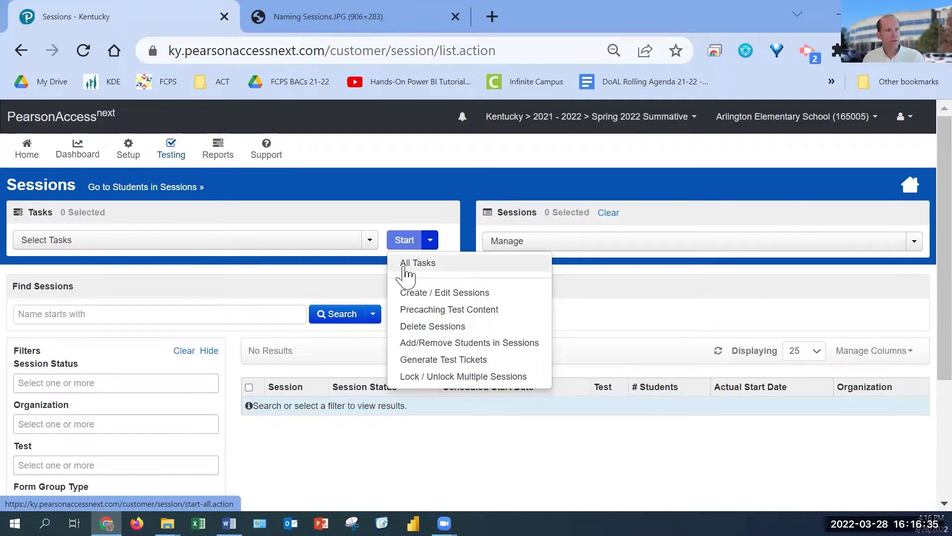
click(406, 273)
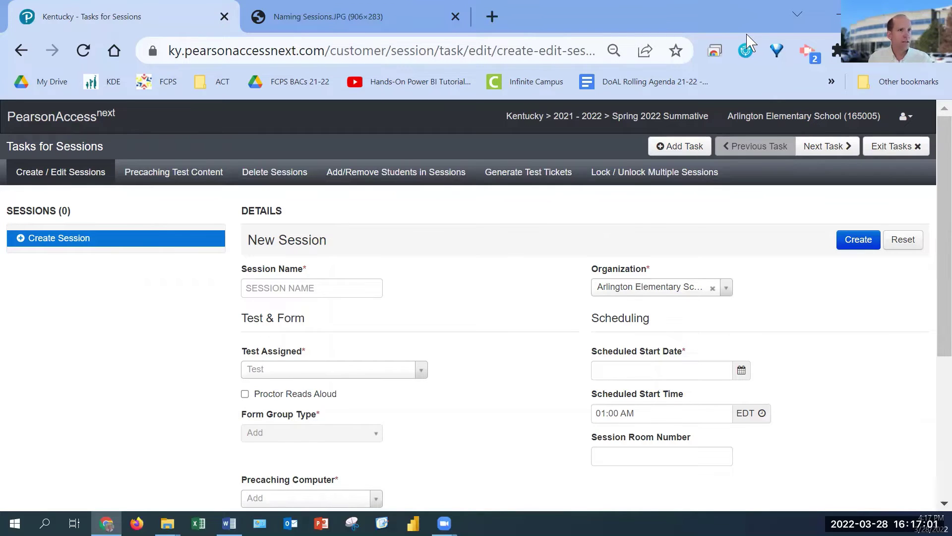
Step: Display the Naming Sessions.JPG image in the maximized browser window to read the session naming convention
double_click(719, 15)
click(409, 80)
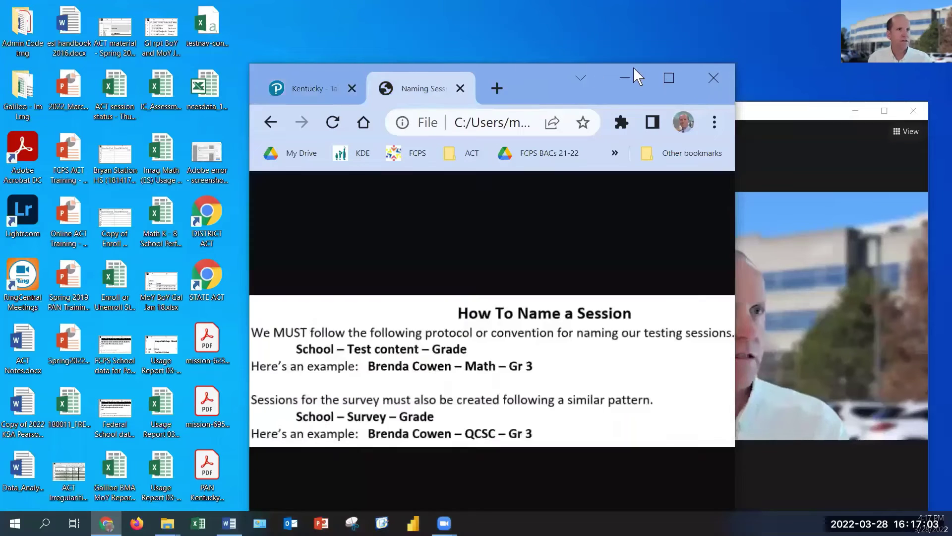
click(671, 75)
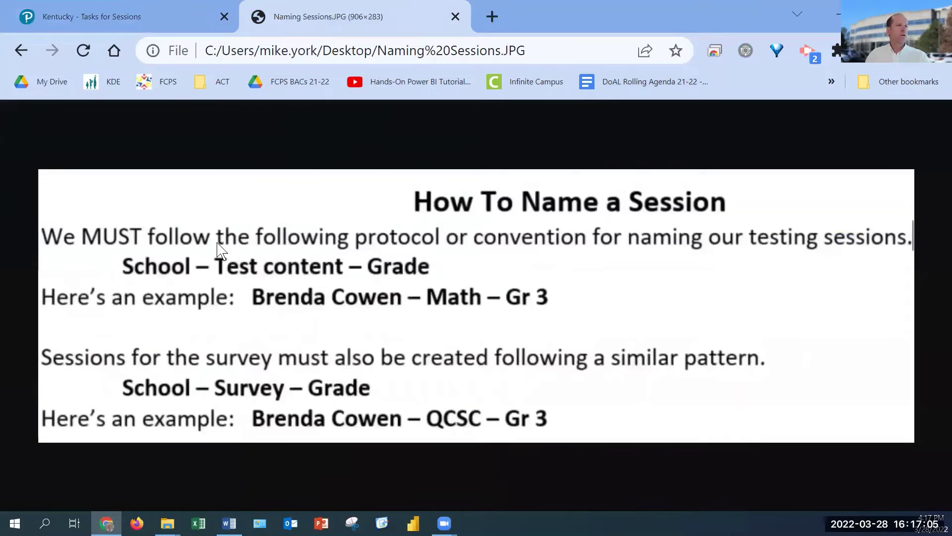